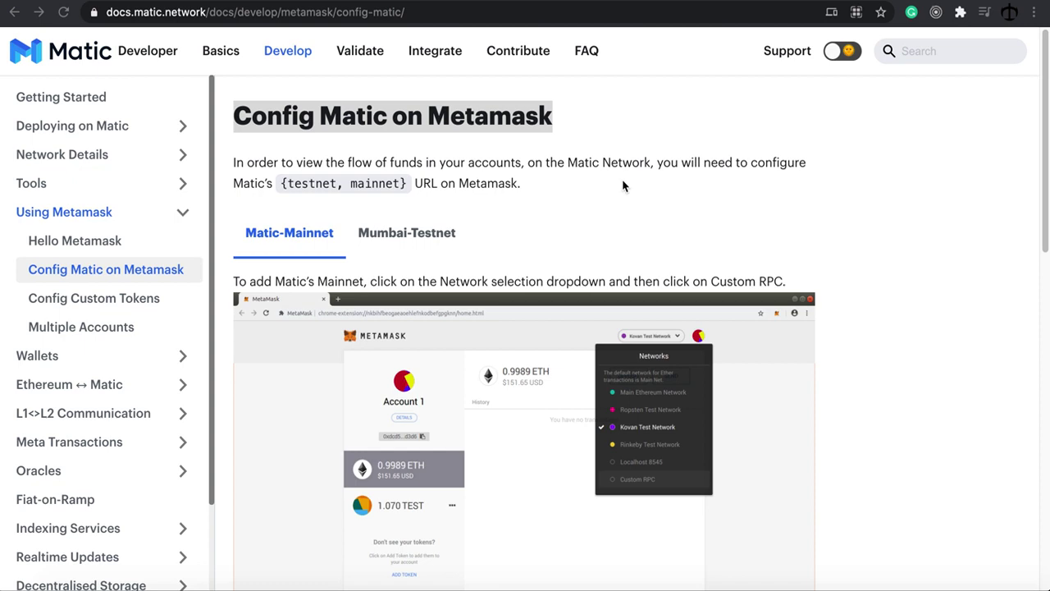
Find the Matic Mainnet network settings in the documentation and open MetaMask's custom RPC form
{"action": "scroll", "coordinate": [621, 185], "scroll_direction": "down", "scroll_amount": 6}
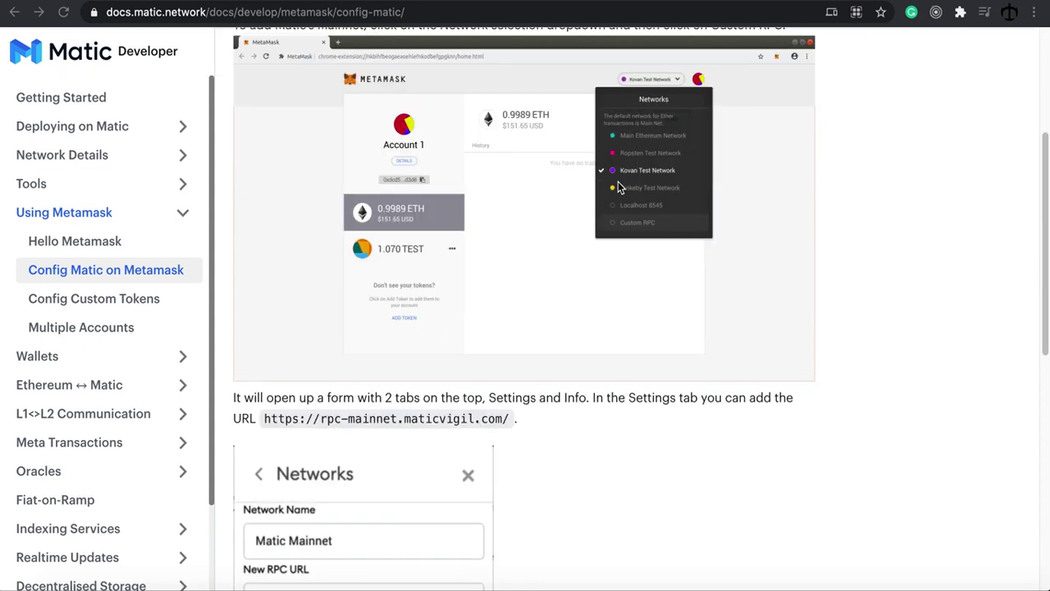
{"action": "scroll", "coordinate": [617, 189], "scroll_direction": "down", "scroll_amount": 2}
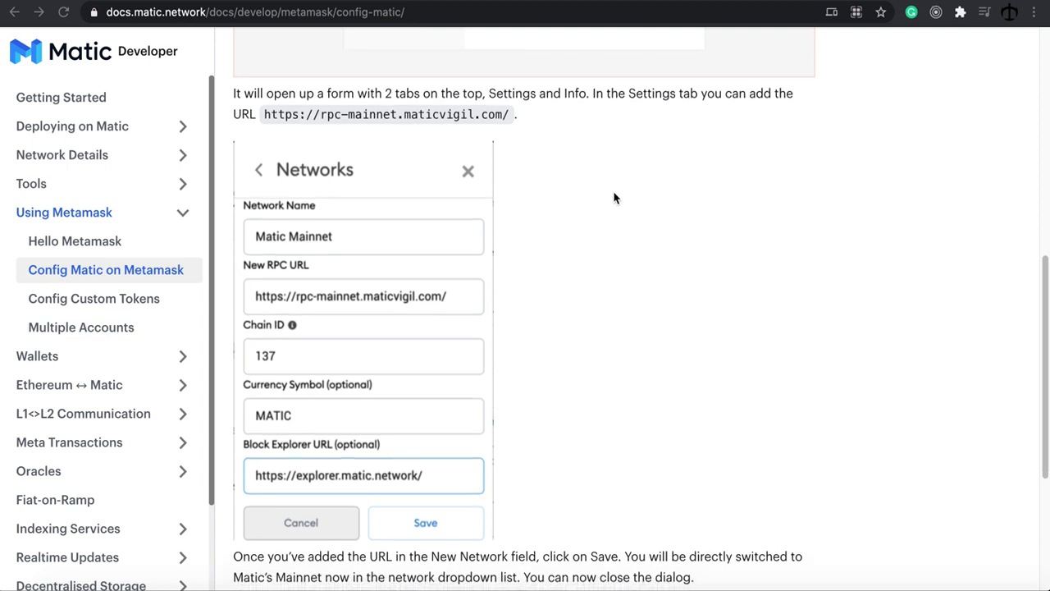
{"action": "scroll", "coordinate": [613, 198], "scroll_direction": "down", "scroll_amount": 1}
{"action": "scroll", "coordinate": [614, 198], "scroll_direction": "down", "scroll_amount": 1}
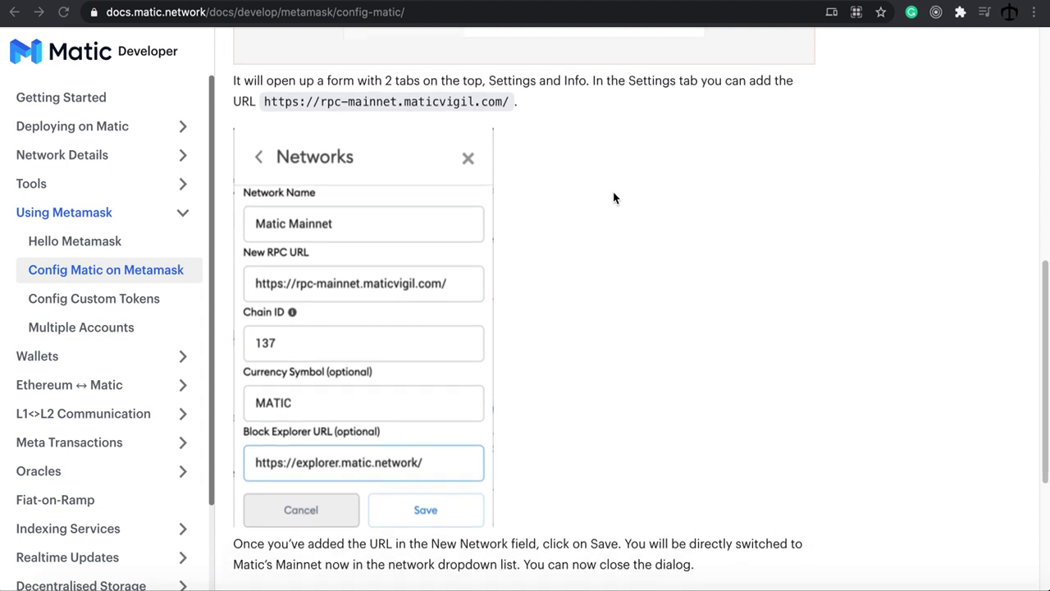
{"action": "scroll", "coordinate": [614, 198], "scroll_direction": "down", "scroll_amount": 1}
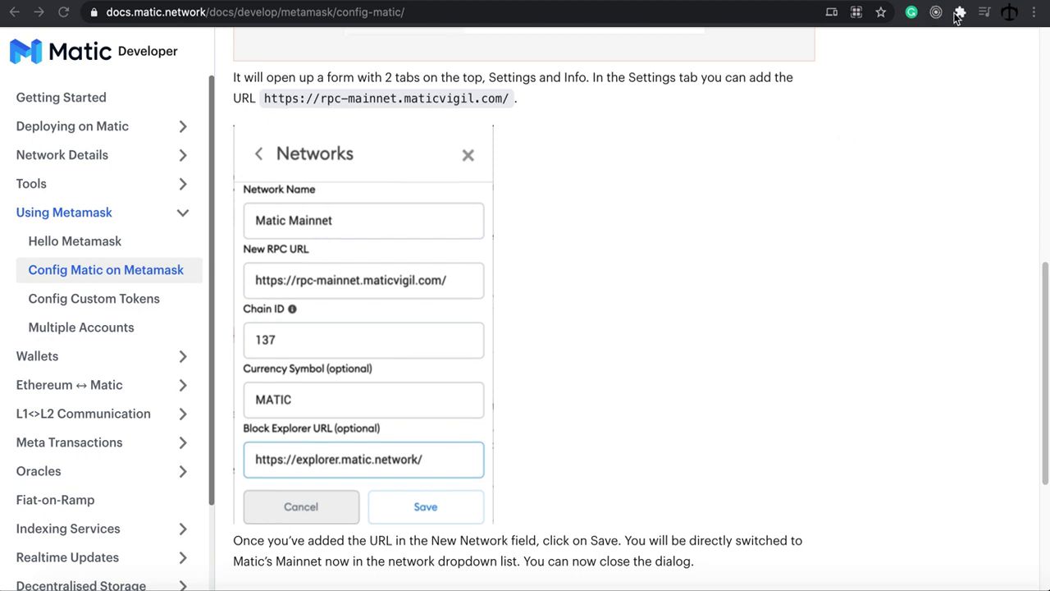
{"action": "left_click", "coordinate": [960, 13]}
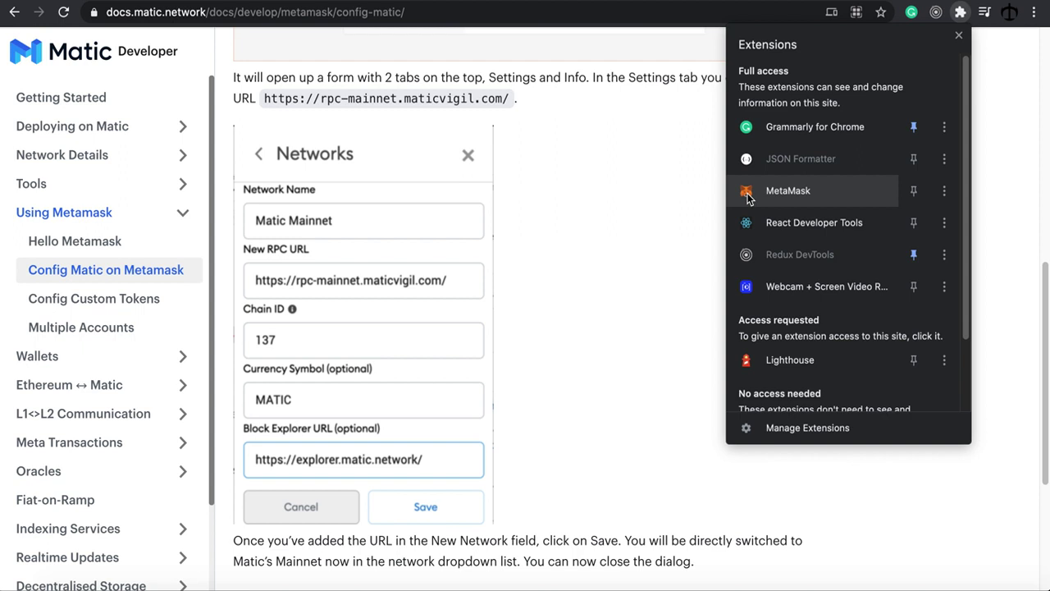
{"action": "left_click", "coordinate": [797, 196]}
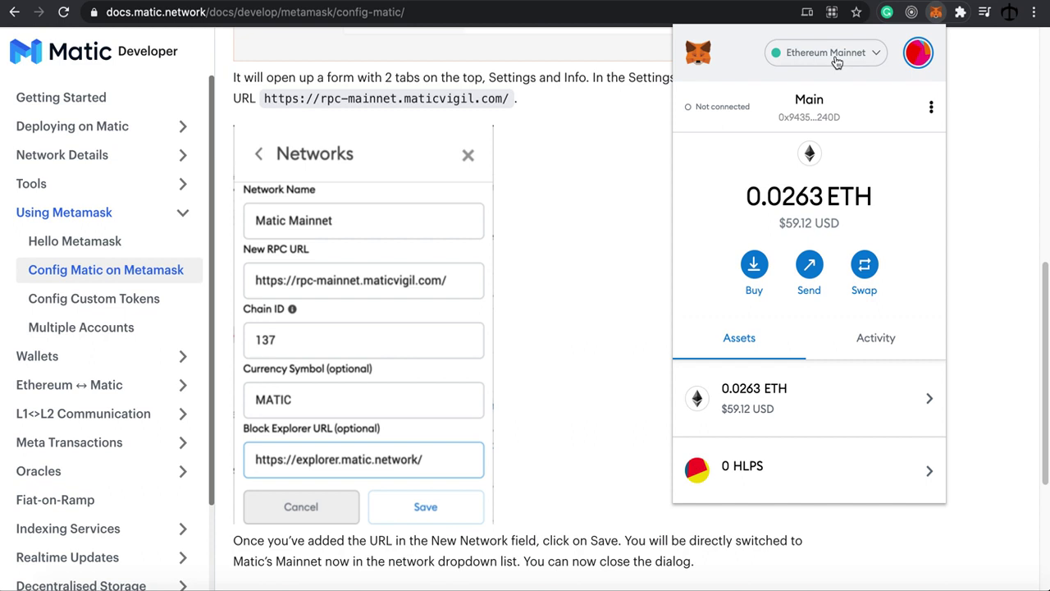
{"action": "left_click", "coordinate": [835, 56]}
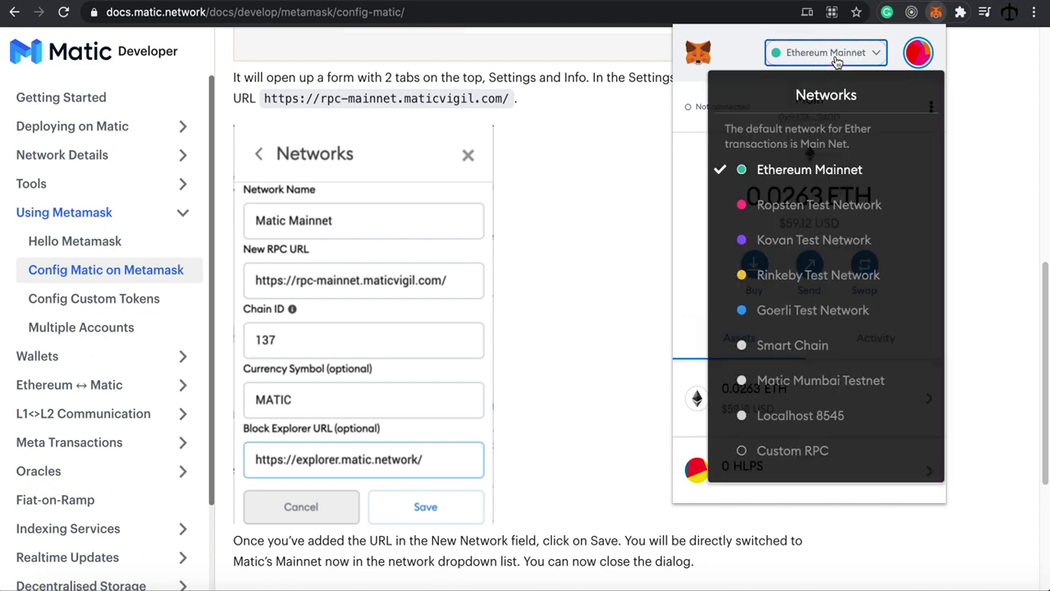
{"action": "left_click", "coordinate": [802, 460]}
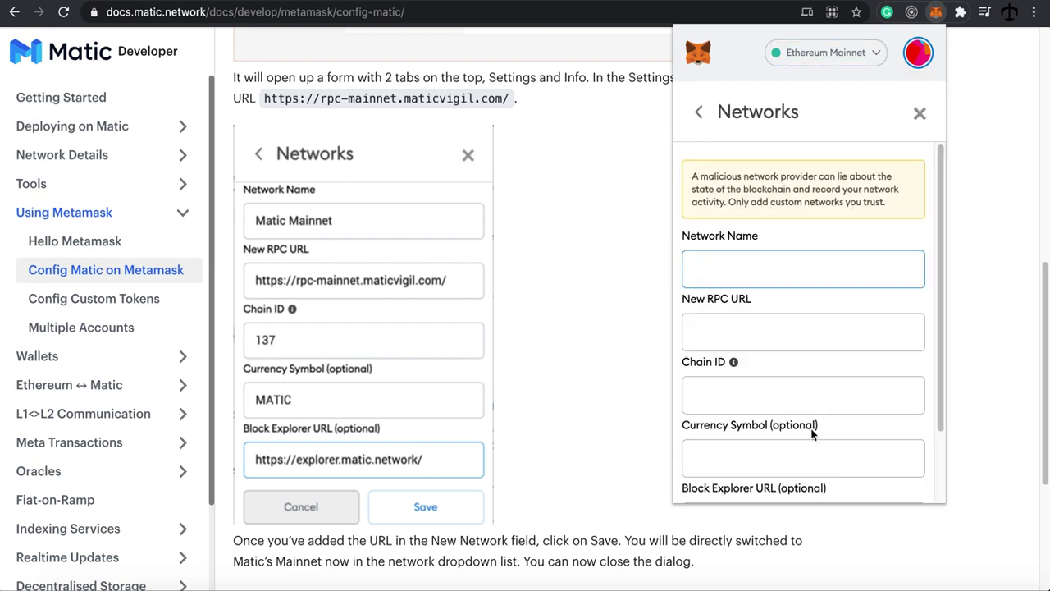
{"action": "scroll", "coordinate": [821, 328], "scroll_direction": "down", "scroll_amount": 3}
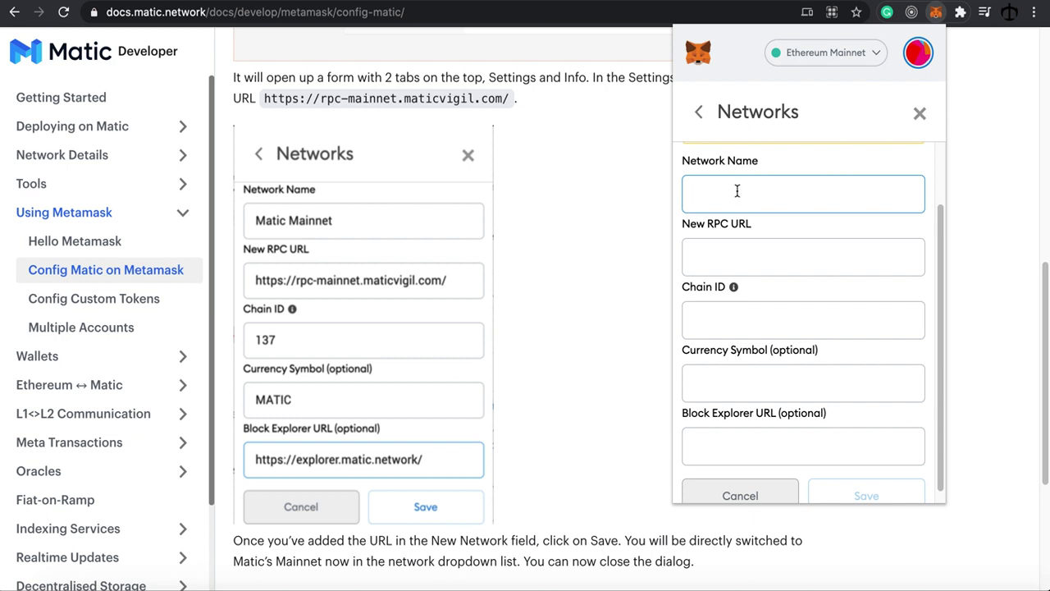
{"action": "left_click", "coordinate": [736, 190]}
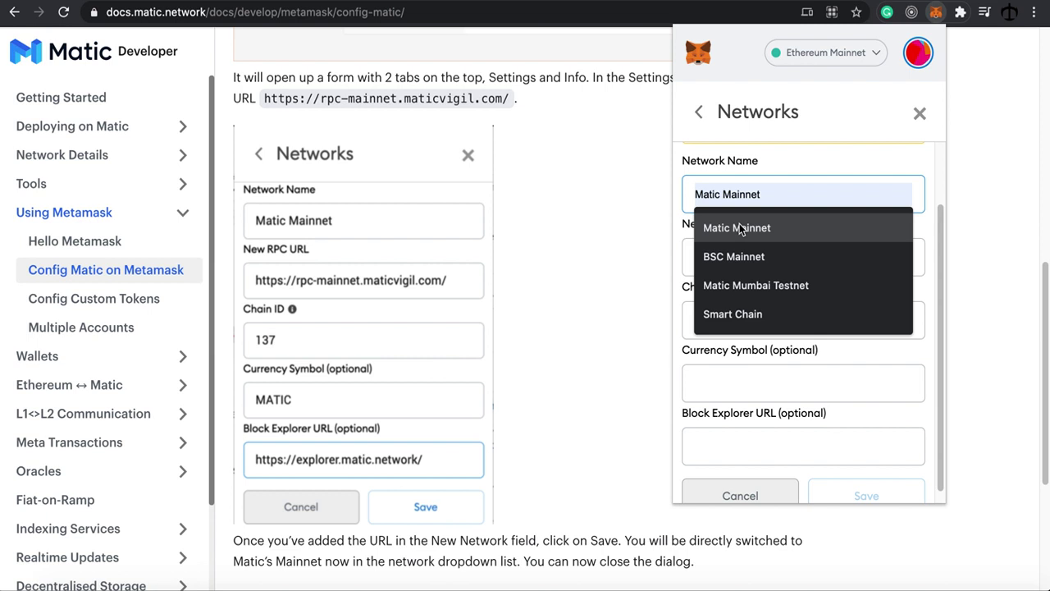
{"action": "left_click", "coordinate": [737, 230]}
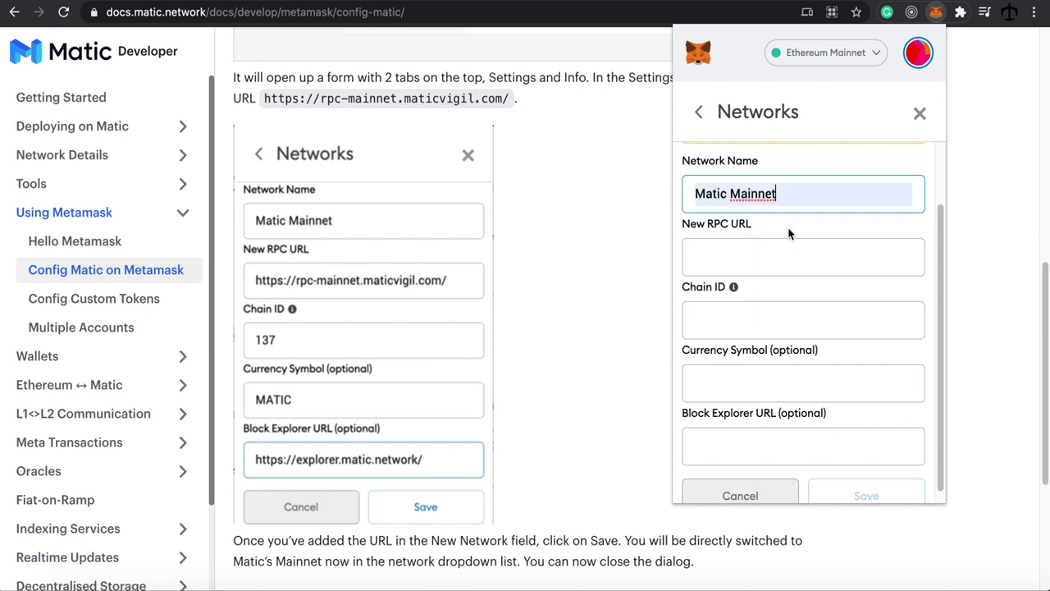
{"action": "left_click", "coordinate": [737, 256]}
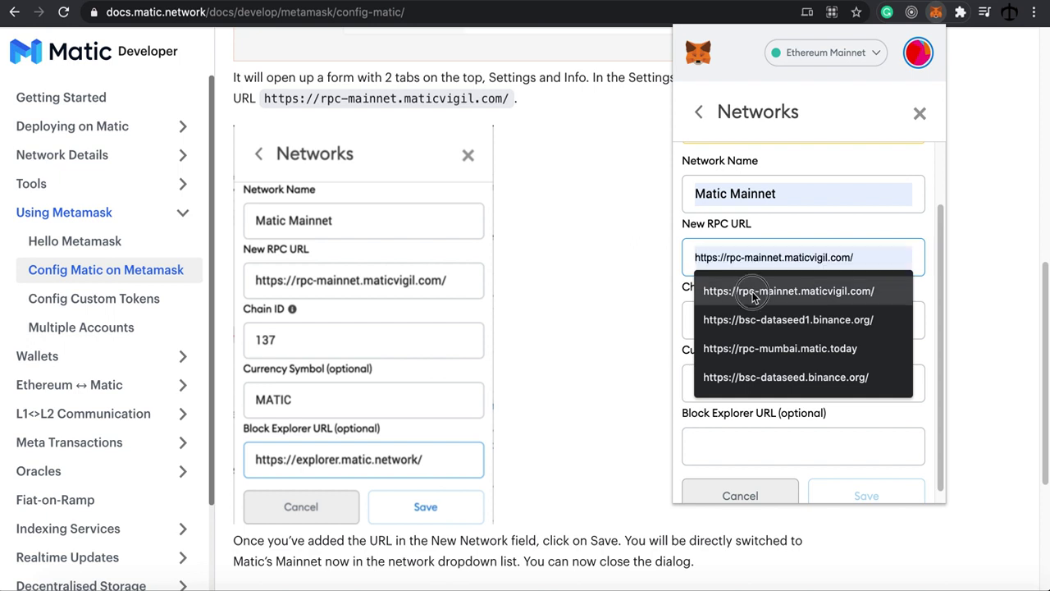
{"action": "left_click", "coordinate": [753, 295]}
{"action": "left_click_drag", "start_coordinate": [817, 267], "coordinate": [697, 260]}
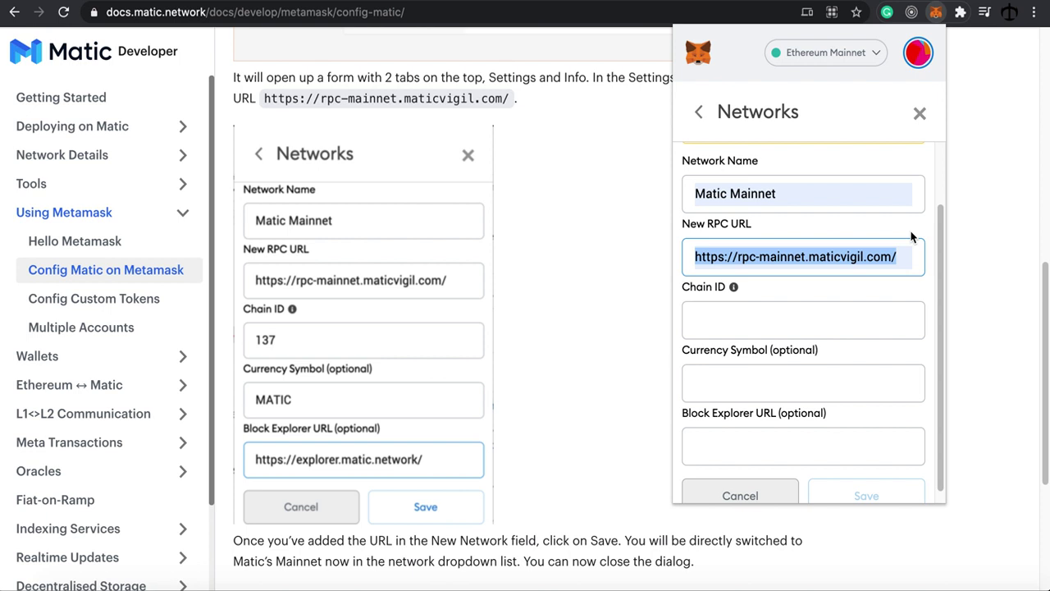
{"action": "left_click", "coordinate": [901, 260]}
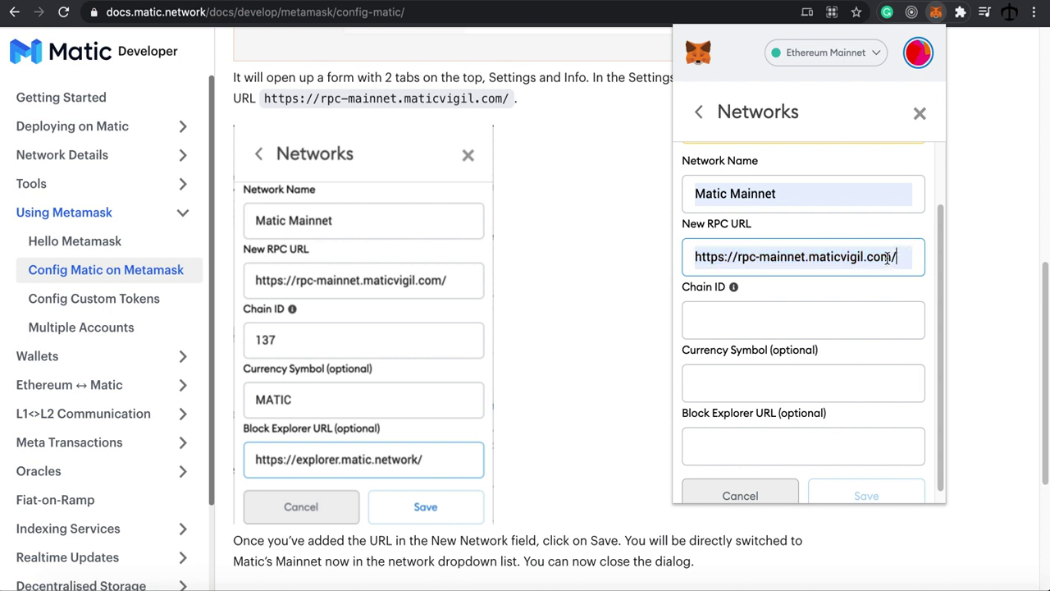
{"action": "left_click_drag", "start_coordinate": [780, 193], "coordinate": [690, 195]}
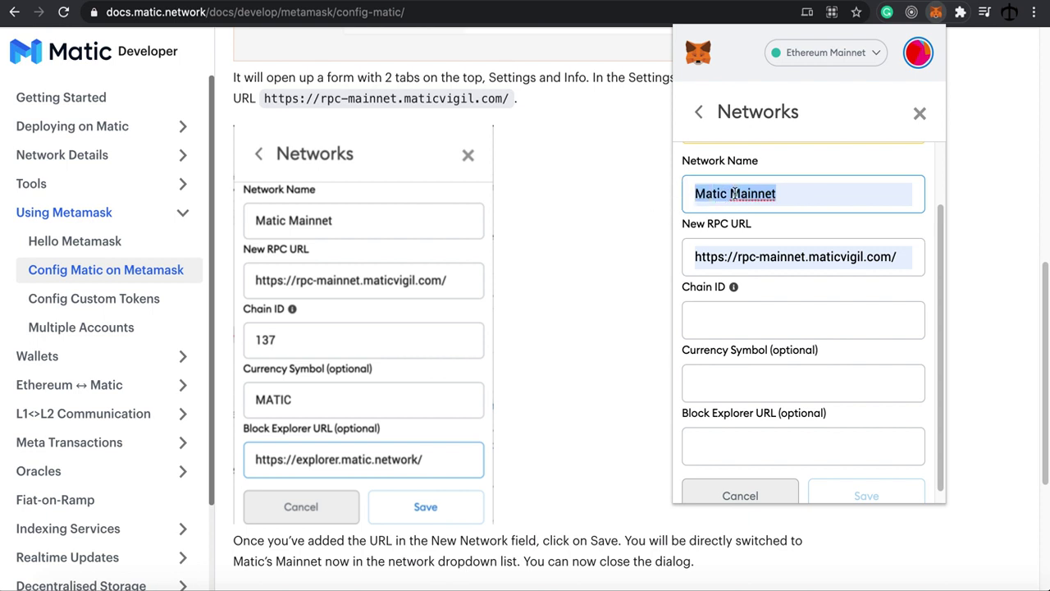
{"action": "left_click", "coordinate": [786, 191]}
{"action": "type", "text": "V2"}
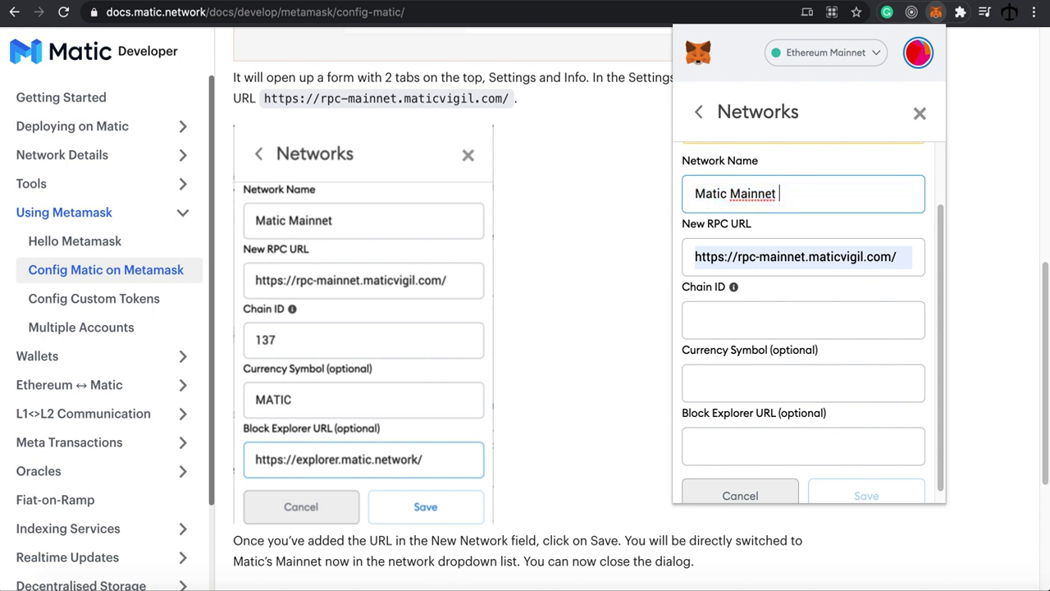
{"action": "key", "text": "BackSpace"}
{"action": "key", "text": "BackSpace"}
{"action": "key", "text": "BackSpace"}
Set the custom network's chain ID to 137 and its currency symbol to MATIC
{"action": "left_click_drag", "start_coordinate": [903, 261], "coordinate": [691, 260]}
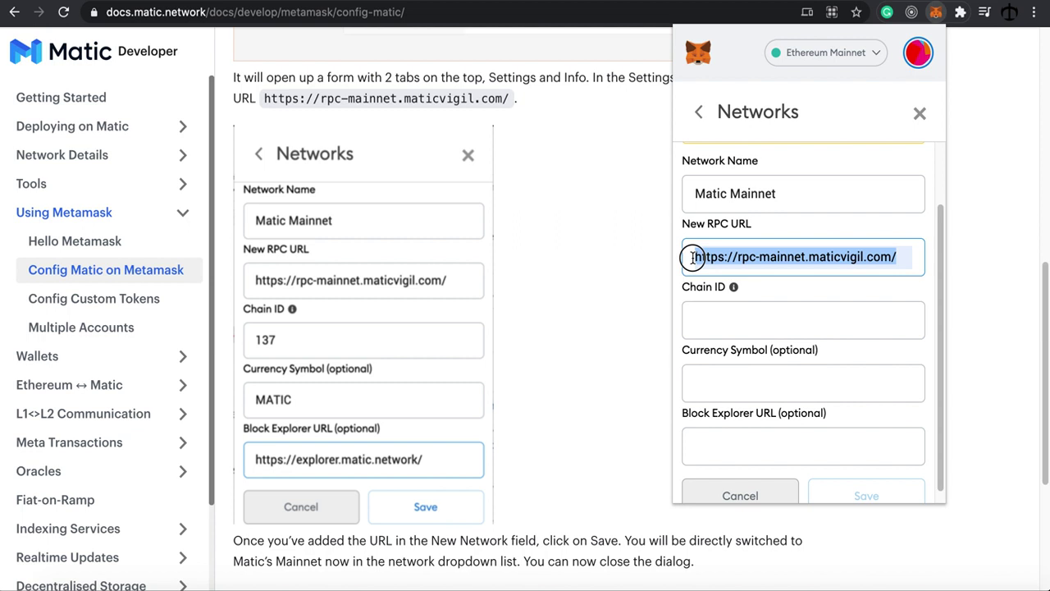
{"action": "left_click", "coordinate": [714, 324]}
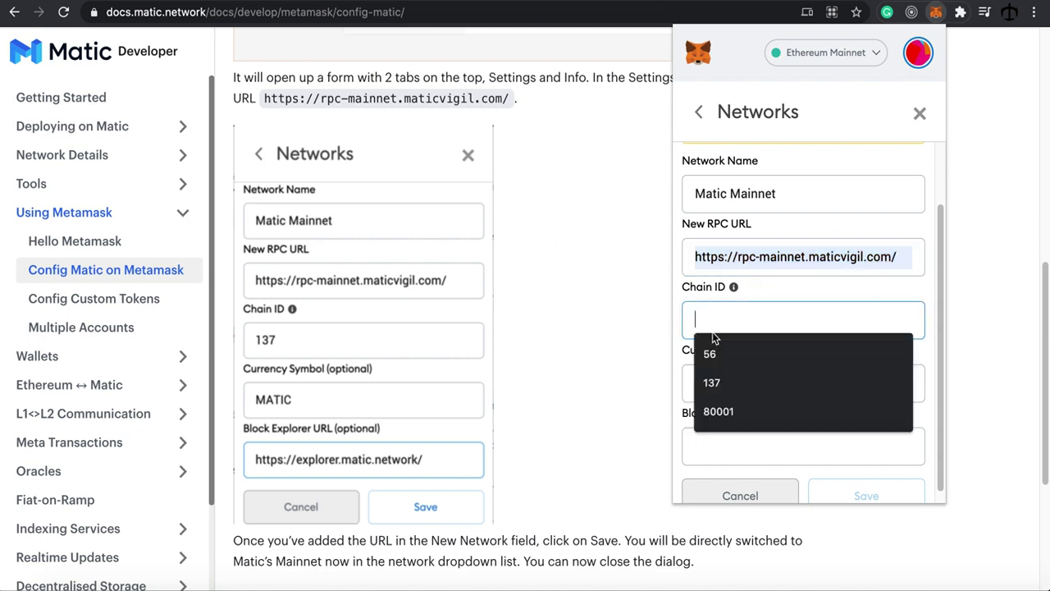
{"action": "left_click", "coordinate": [737, 379]}
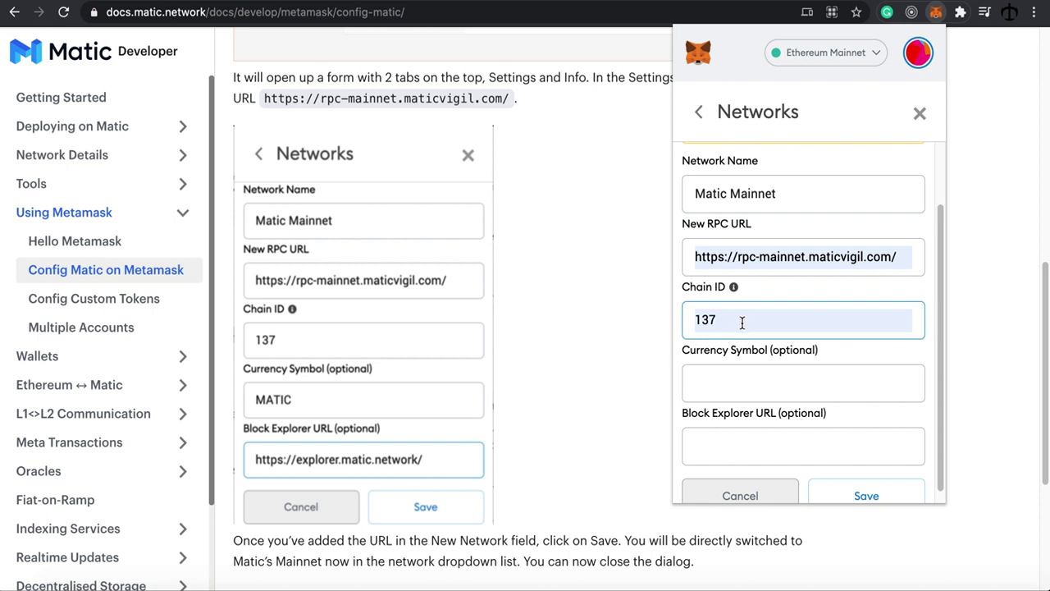
{"action": "left_click", "coordinate": [738, 376]}
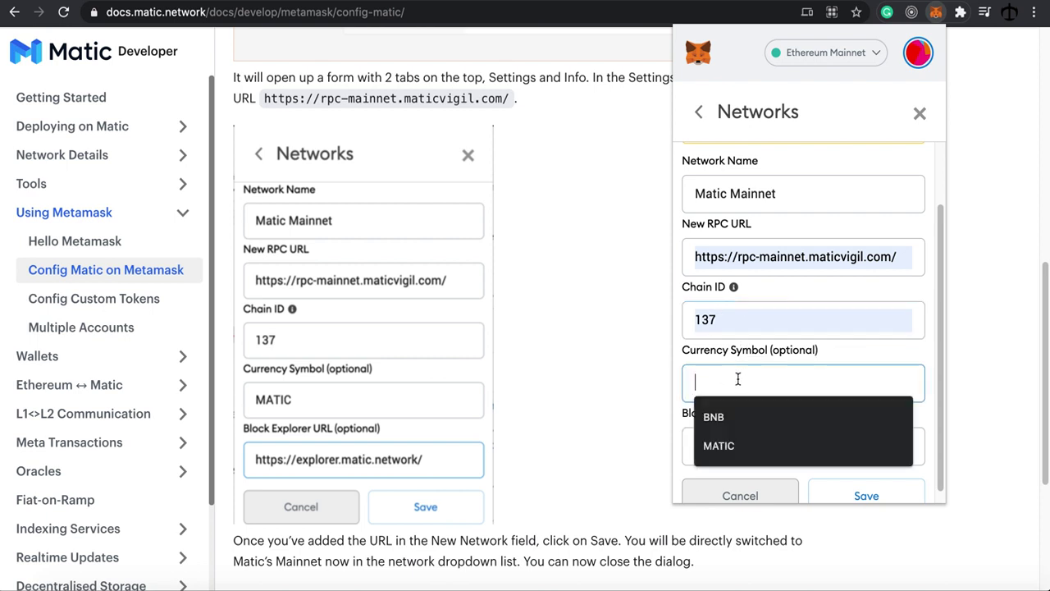
{"action": "left_click", "coordinate": [736, 444]}
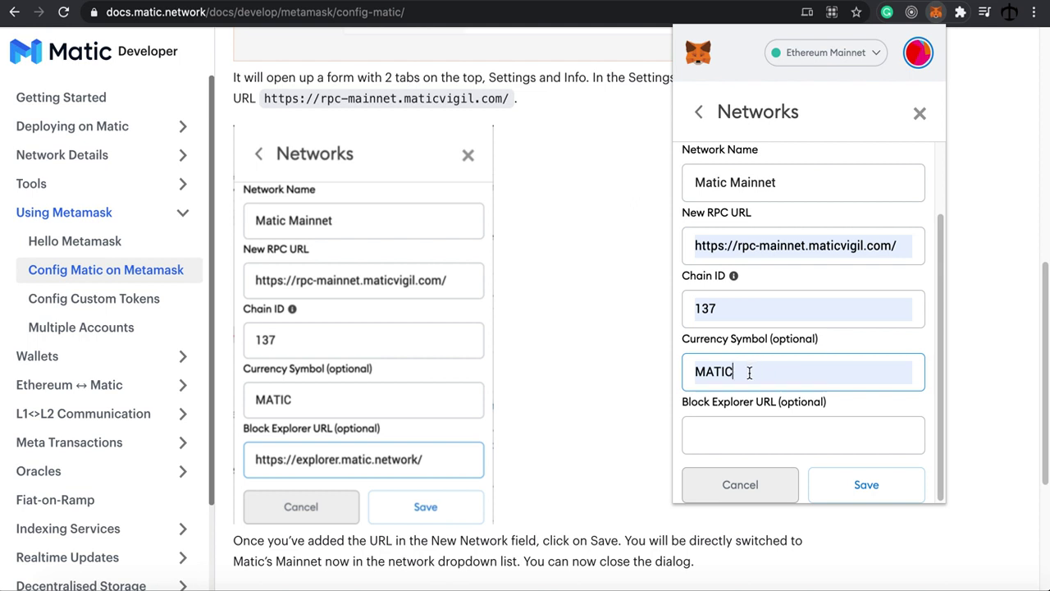
{"action": "left_click", "coordinate": [746, 437]}
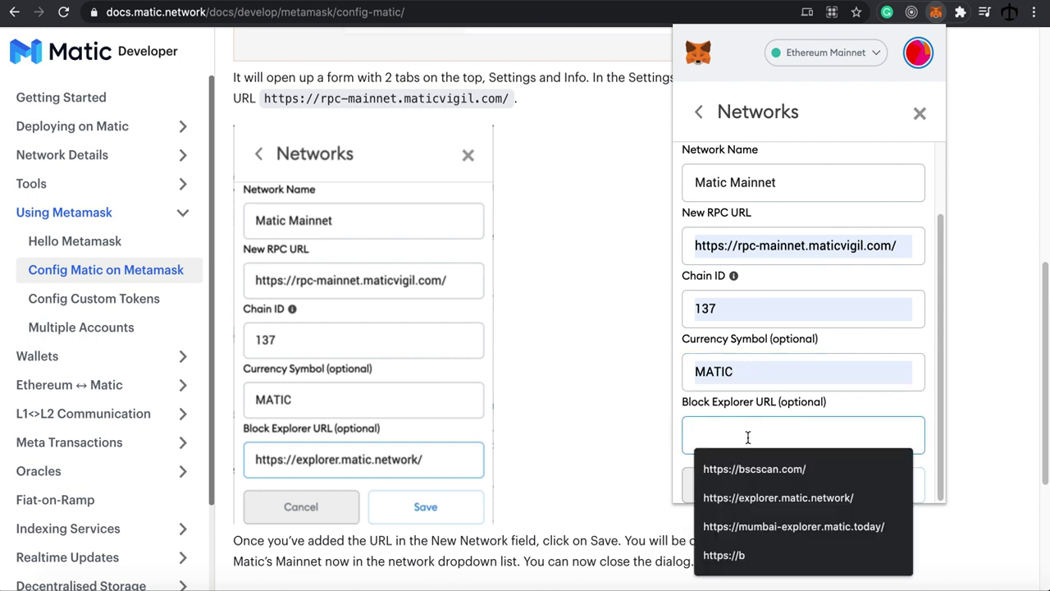
{"action": "left_click", "coordinate": [779, 498]}
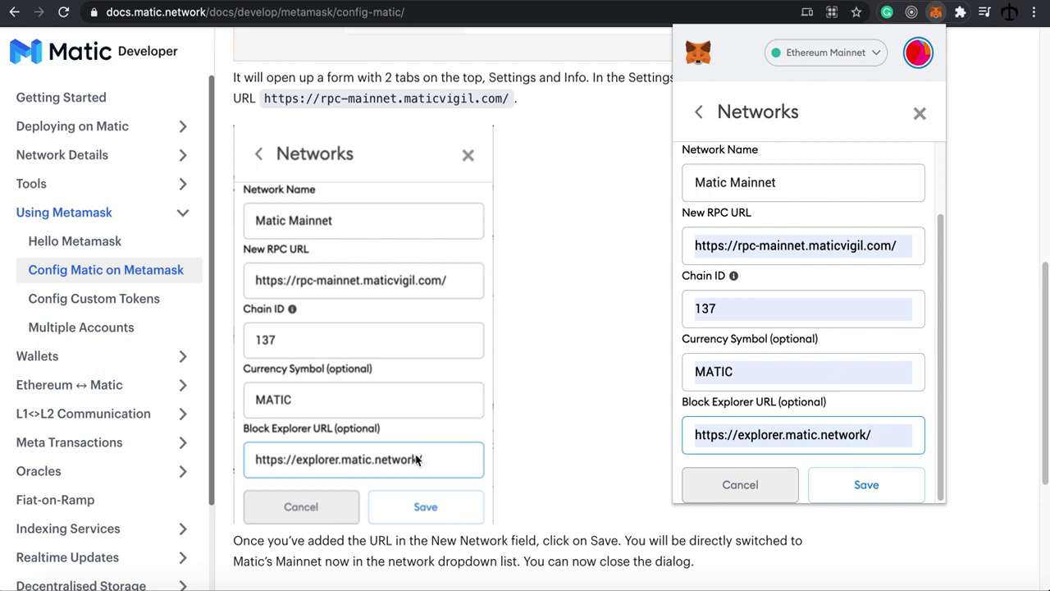
{"action": "left_click", "coordinate": [885, 485]}
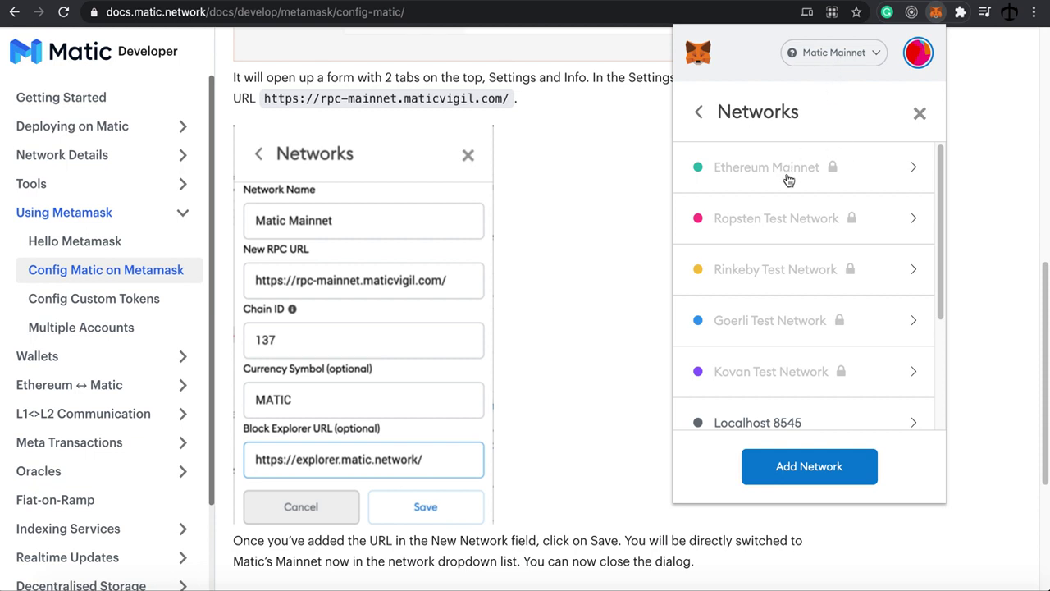
Look through the network list, close it and review the account's assets on Matic Mainnet
{"action": "scroll", "coordinate": [842, 278], "scroll_direction": "down", "scroll_amount": 5}
{"action": "scroll", "coordinate": [812, 246], "scroll_direction": "up", "scroll_amount": 5}
{"action": "left_click", "coordinate": [919, 114]}
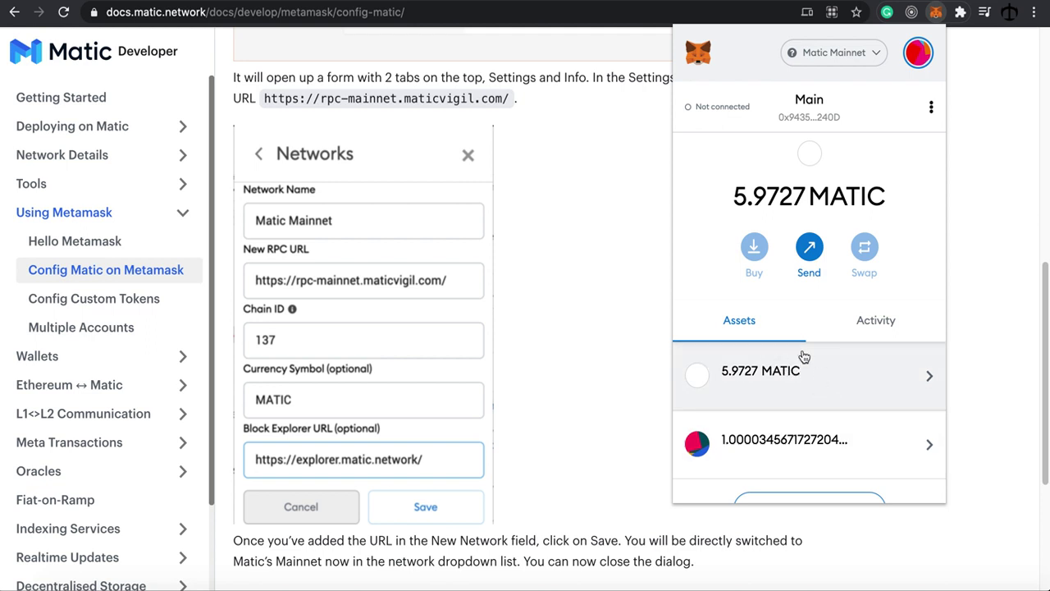
{"action": "scroll", "coordinate": [808, 377], "scroll_direction": "down", "scroll_amount": 2}
{"action": "scroll", "coordinate": [787, 336], "scroll_direction": "up", "scroll_amount": 2}
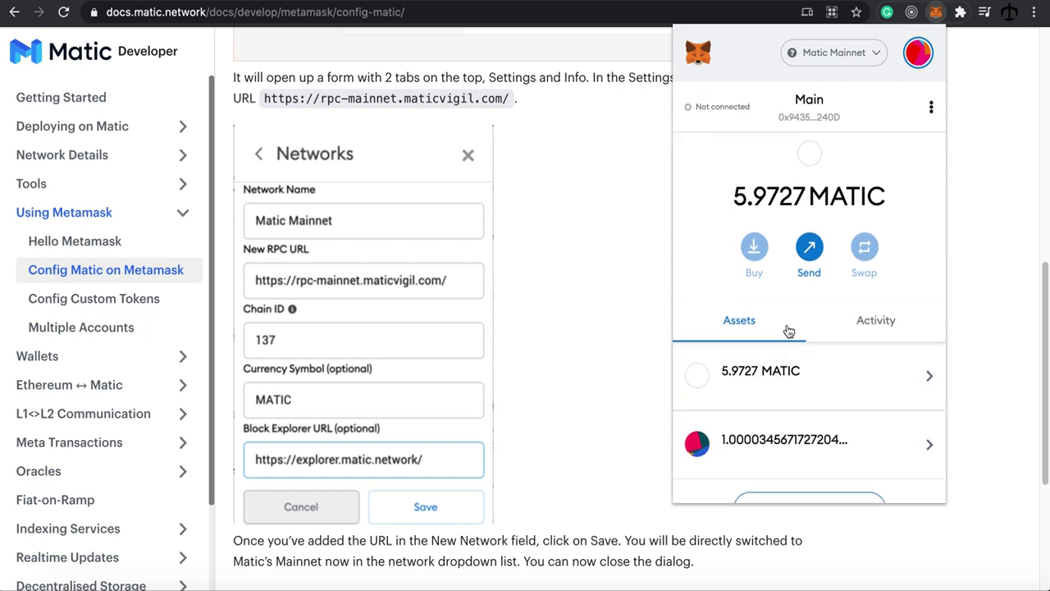
Switch the wallet's active network to Ethereum Mainnet and close the MetaMask popup
{"action": "left_click", "coordinate": [814, 59]}
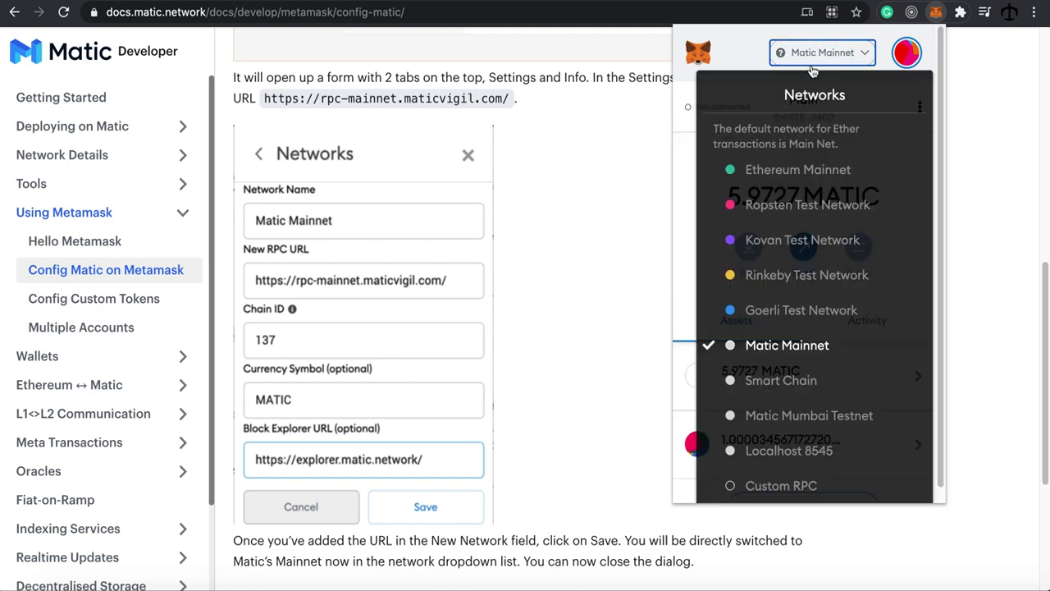
{"action": "left_click", "coordinate": [784, 170]}
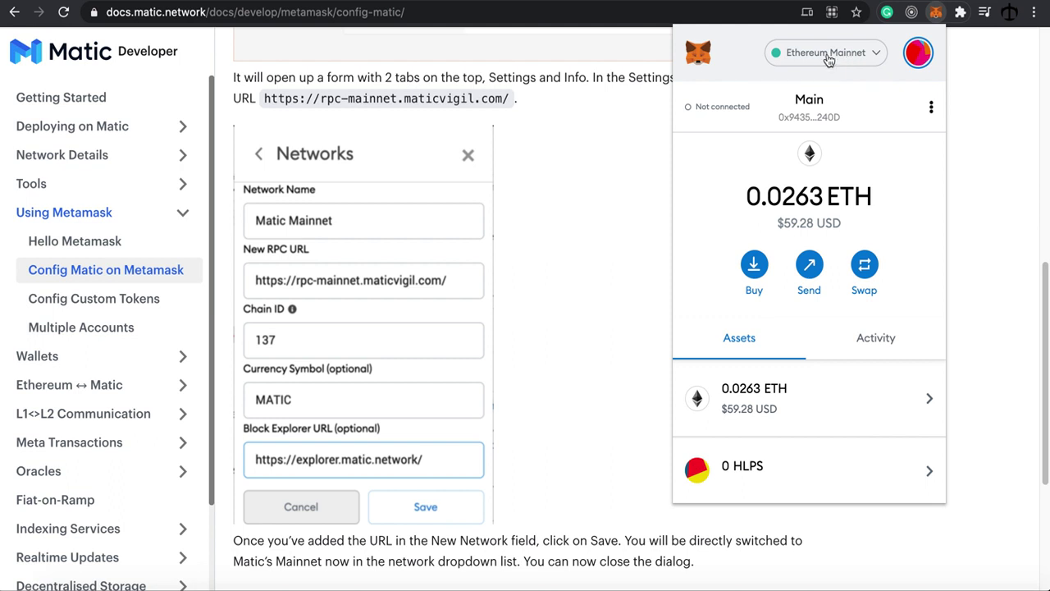
{"action": "left_click", "coordinate": [936, 15]}
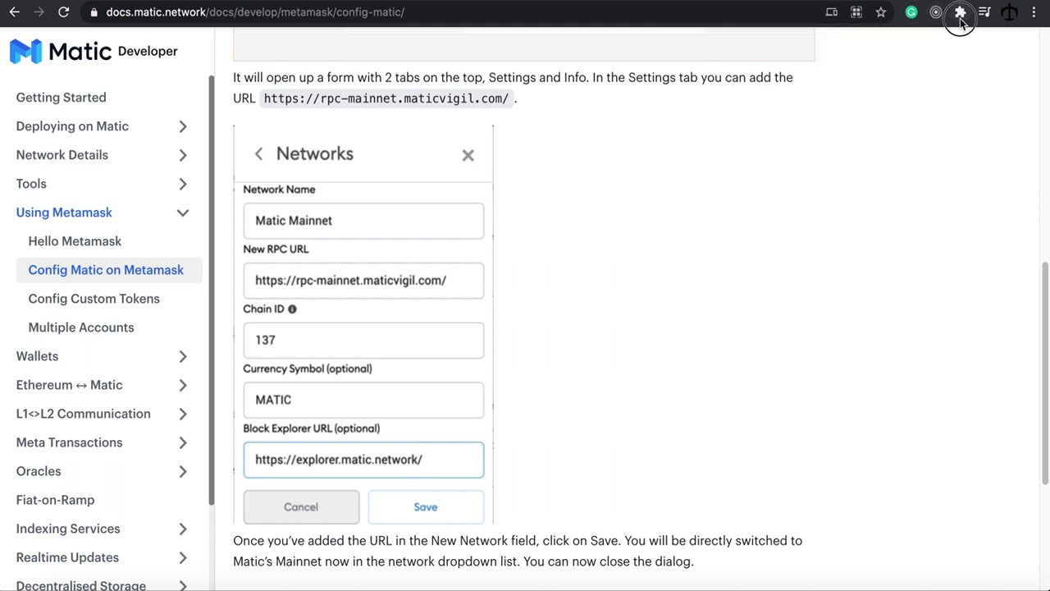
Reopen MetaMask, select Matic Mainnet as the active network and close the popup
{"action": "left_click", "coordinate": [960, 14]}
{"action": "left_click", "coordinate": [796, 189]}
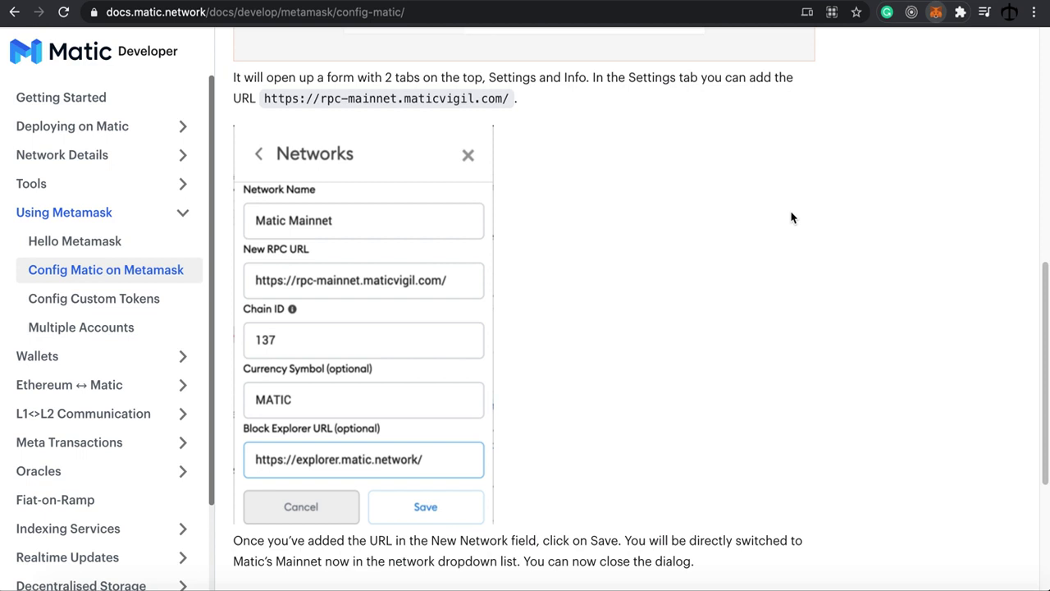
{"action": "left_click", "coordinate": [838, 62]}
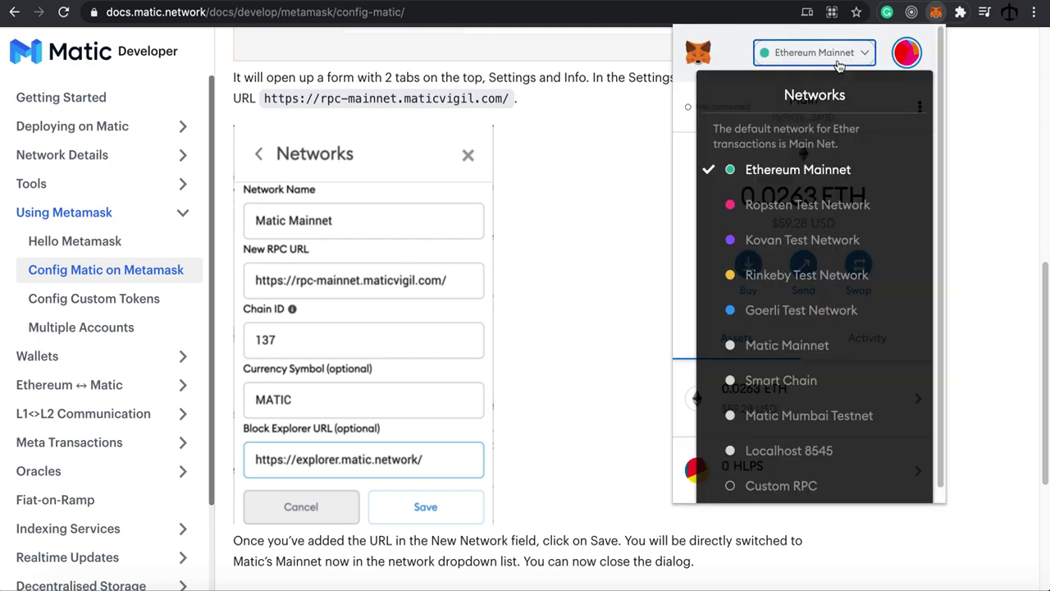
{"action": "left_click", "coordinate": [808, 355]}
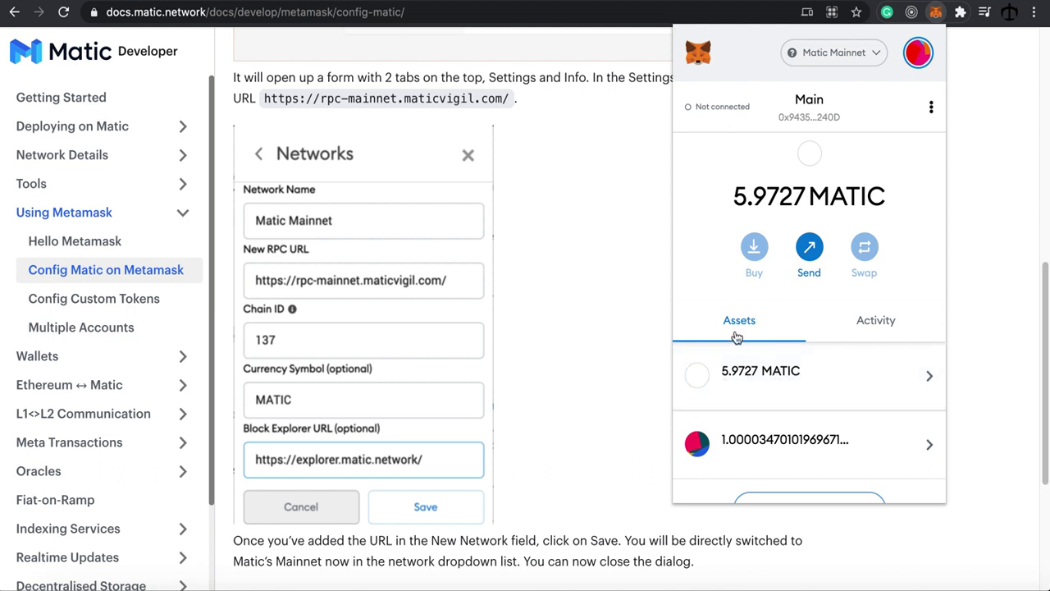
{"action": "left_click", "coordinate": [588, 255]}
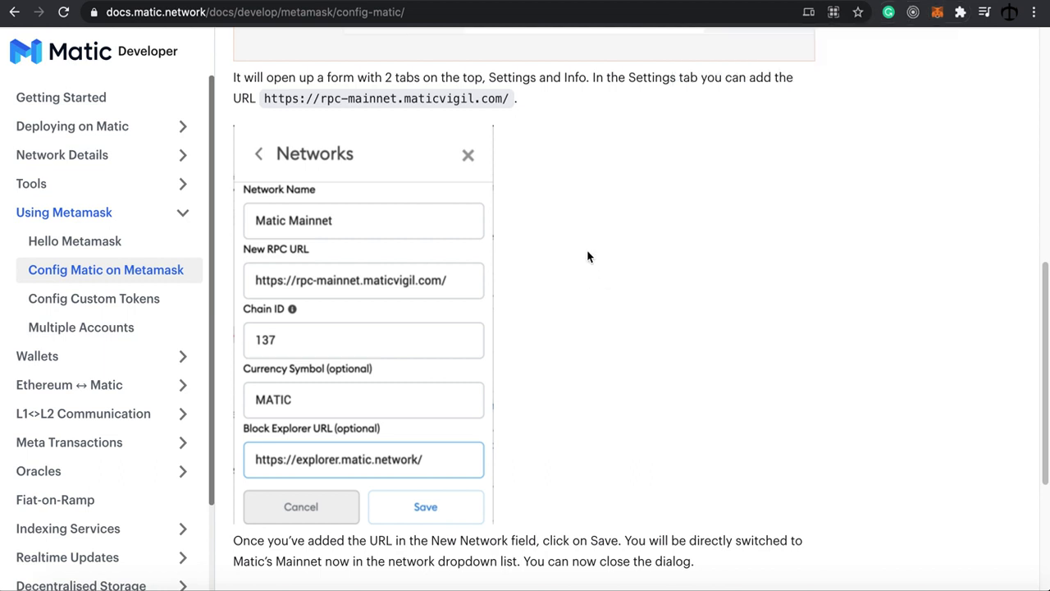